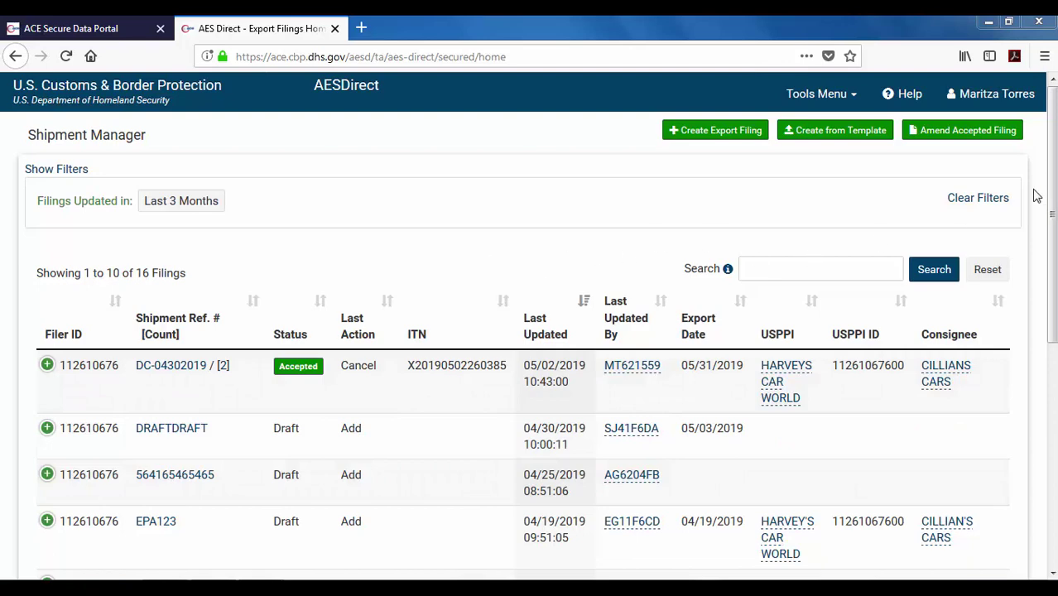
Look up who last updated the first filing in the list, and view its destination and shipment actions
{"action": "mouse_move", "coordinate": [1055, 160]}
{"action": "left_mouse_down"}
{"action": "mouse_move", "coordinate": [1054, 195]}
{"action": "mouse_move", "coordinate": [1055, 157]}
{"action": "left_mouse_up"}
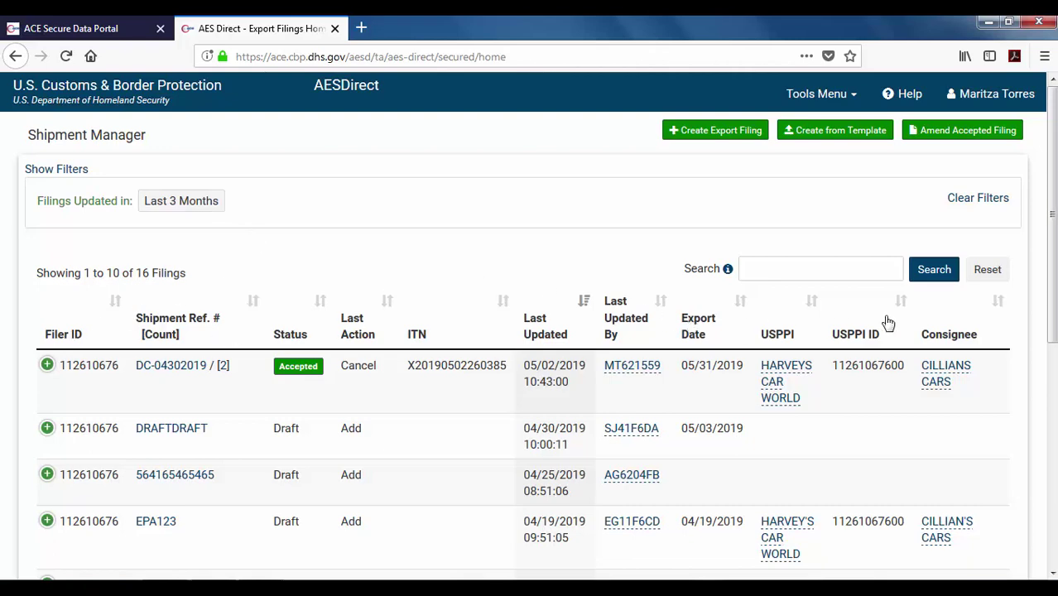
{"action": "left_click_drag", "start_coordinate": [1053, 217], "coordinate": [1053, 217]}
{"action": "left_click", "coordinate": [630, 373]}
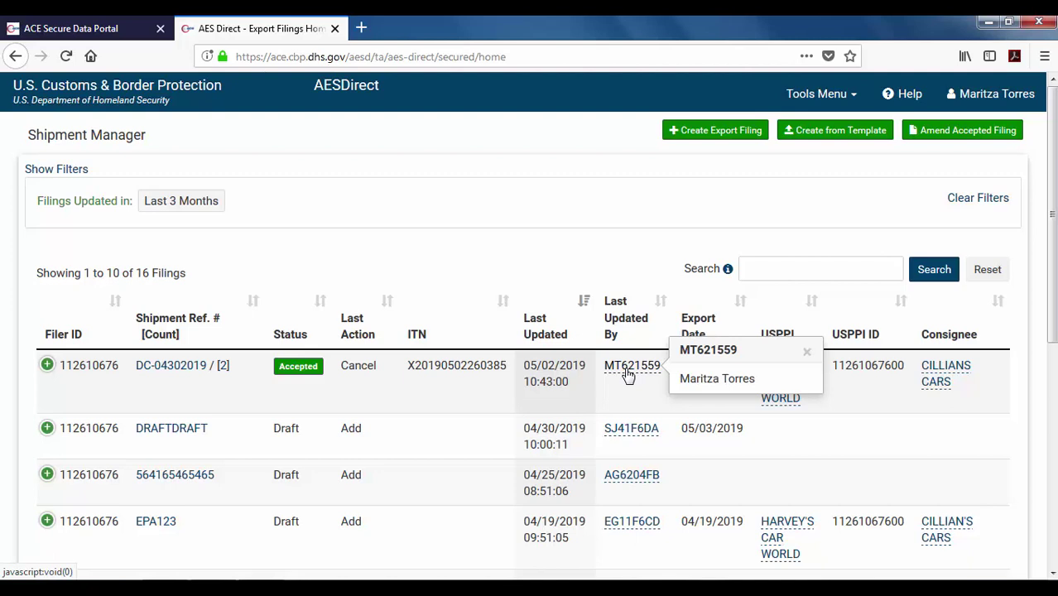
{"action": "left_click", "coordinate": [808, 356]}
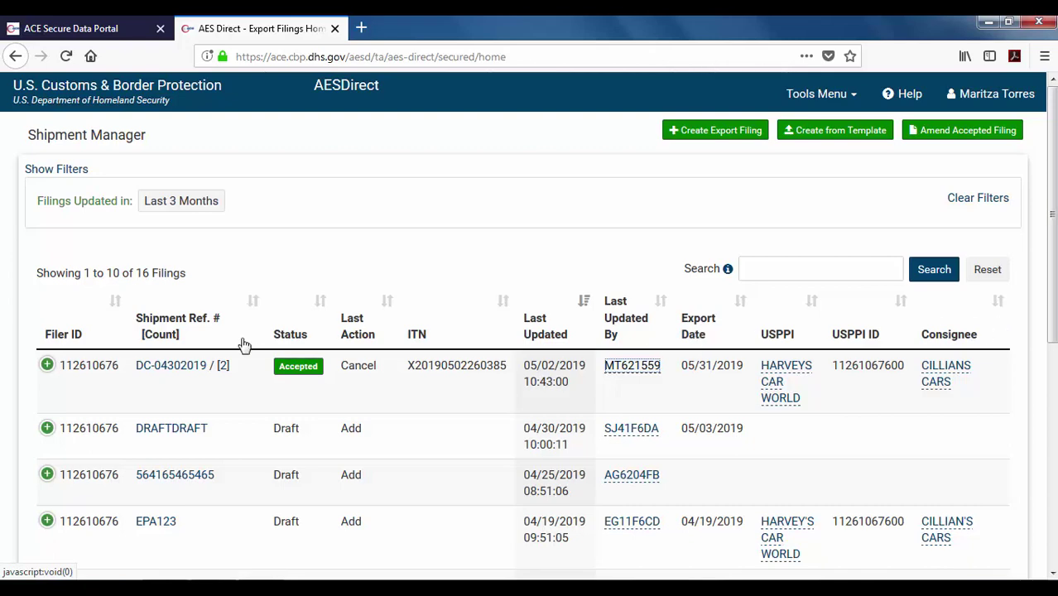
{"action": "left_click", "coordinate": [47, 366]}
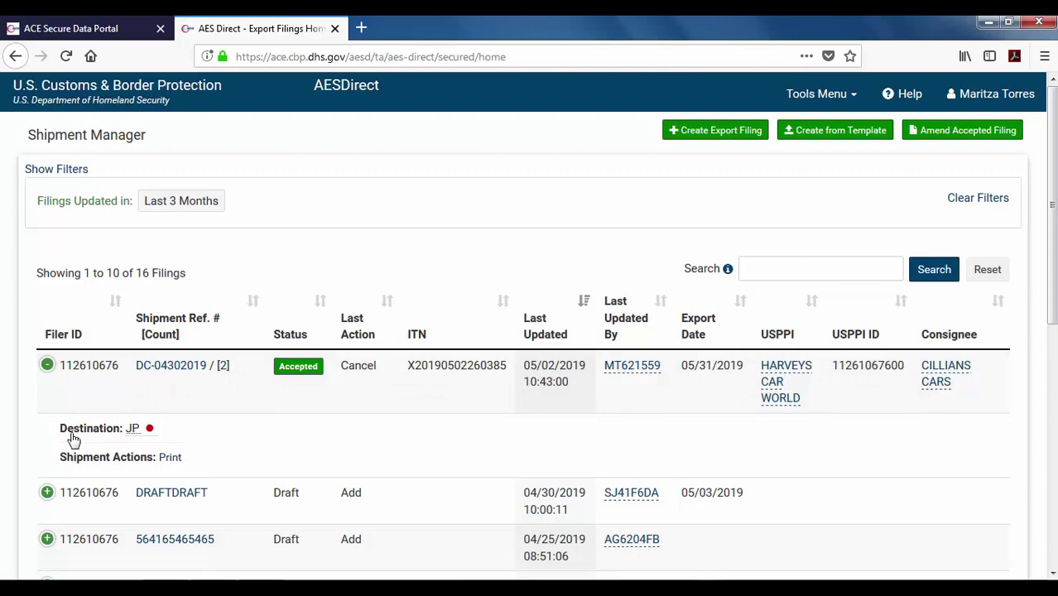
{"action": "left_click", "coordinate": [48, 367]}
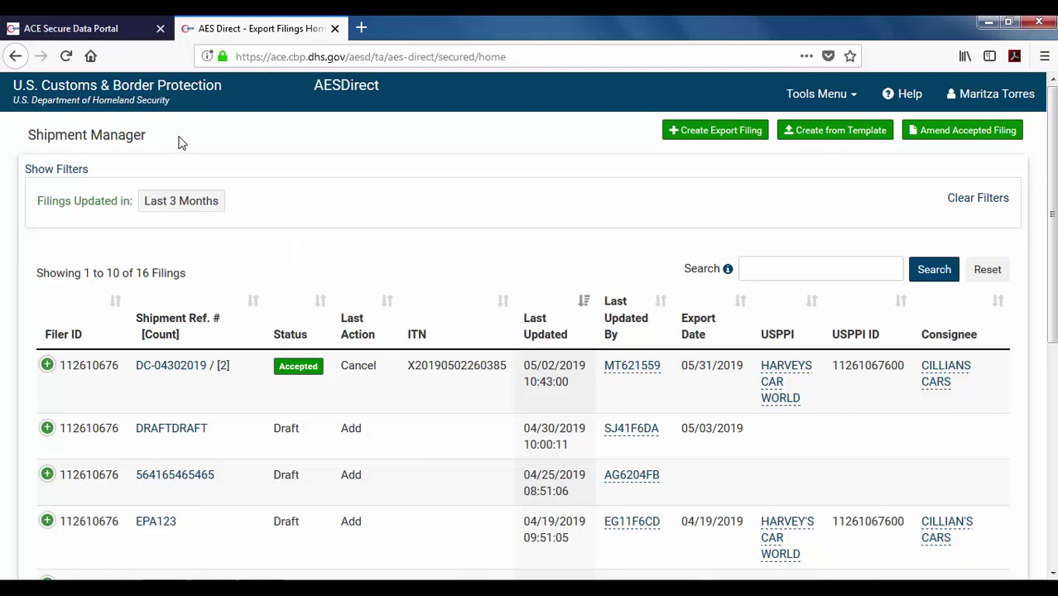
Show the shipment filters and switch the Filings Updated in filter to a custom date range
{"action": "left_click", "coordinate": [36, 174]}
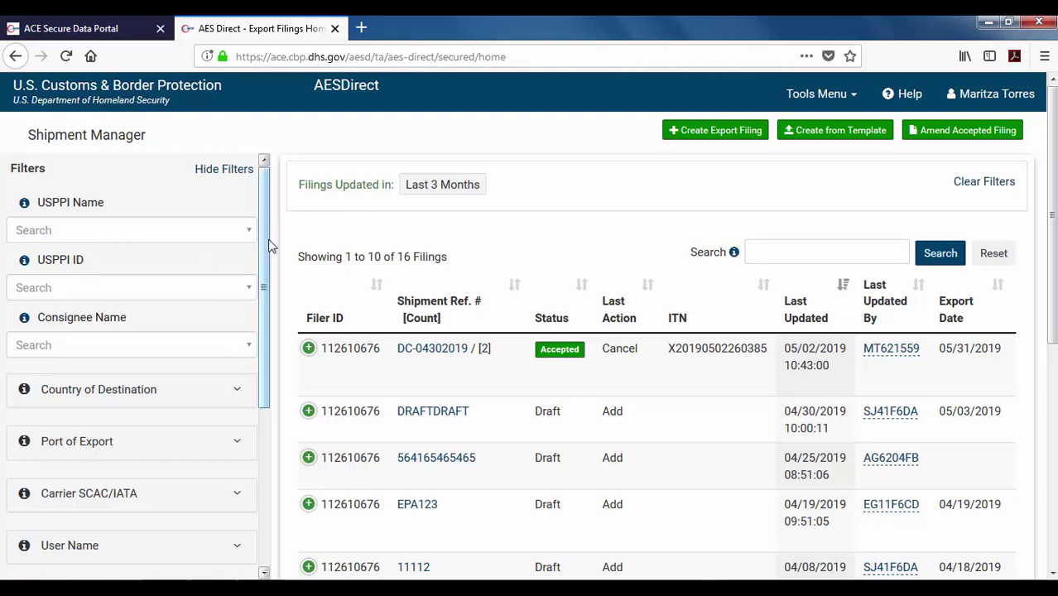
{"action": "left_click_drag", "start_coordinate": [261, 231], "coordinate": [266, 373]}
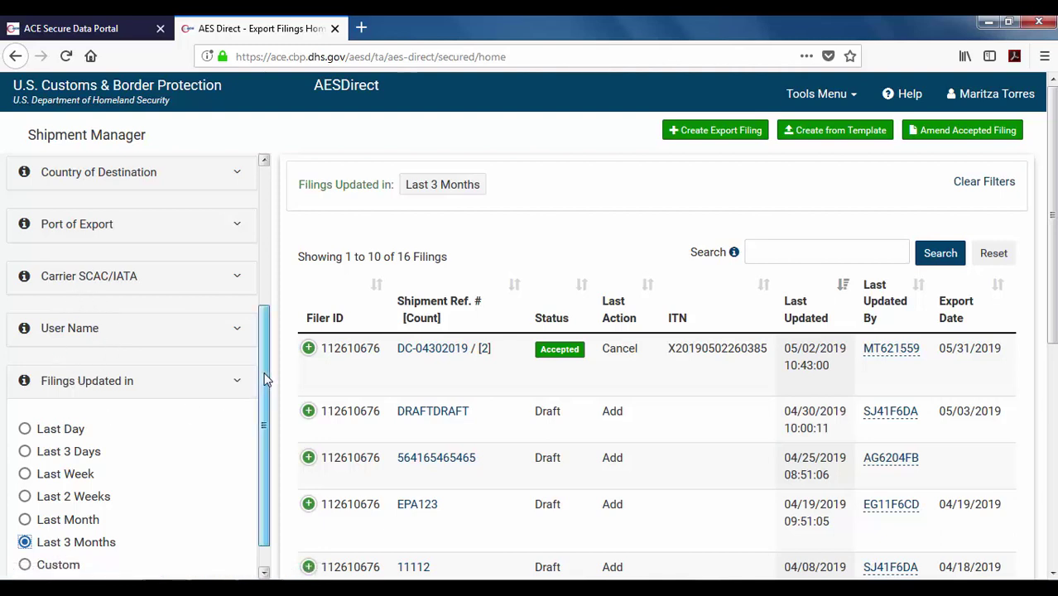
{"action": "left_click_drag", "start_coordinate": [267, 390], "coordinate": [263, 416]}
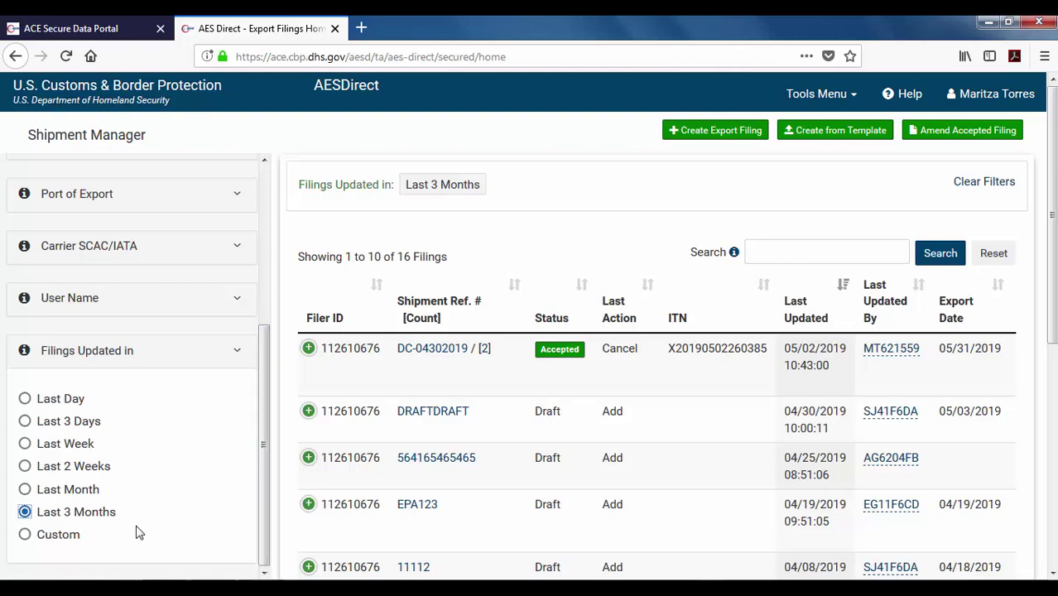
{"action": "left_click", "coordinate": [24, 537]}
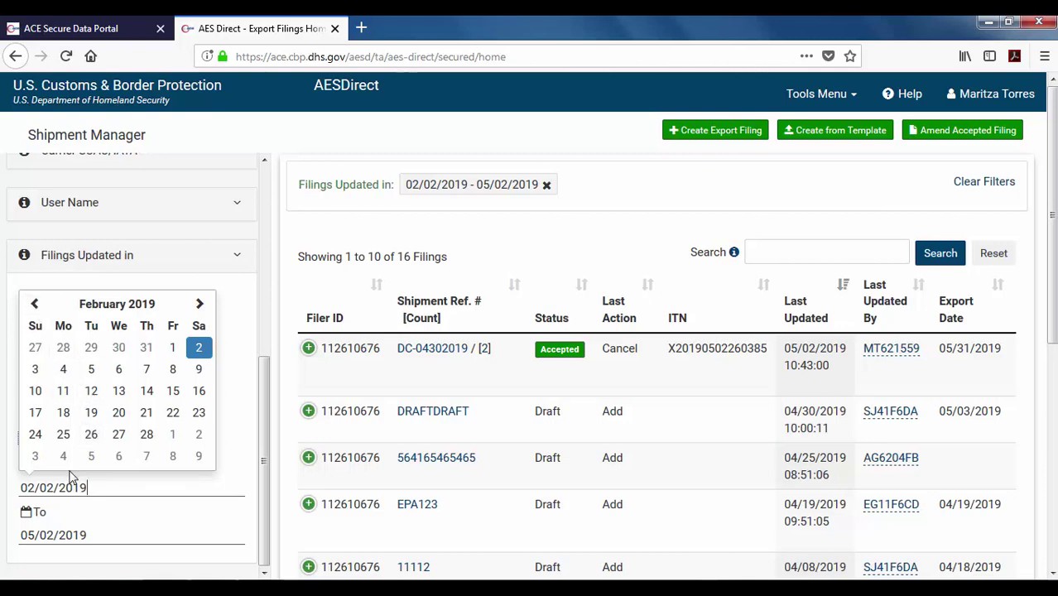
Set the From date of the custom Filings Updated in range to 01/01/2018
{"action": "left_click", "coordinate": [35, 488]}
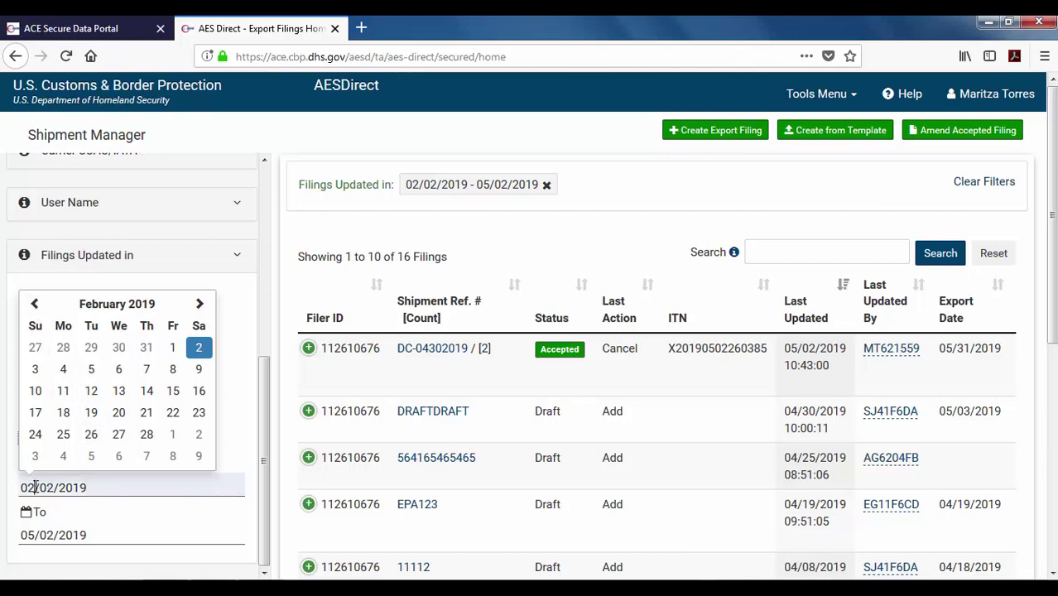
{"action": "key", "text": "BackSpace"}
{"action": "type", "text": "1"}
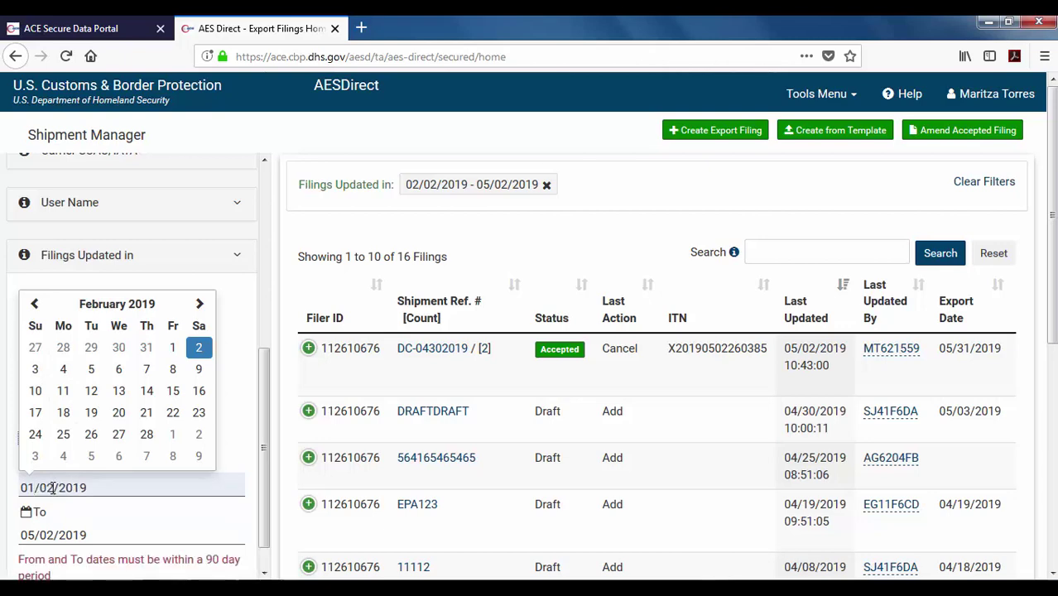
{"action": "left_click", "coordinate": [52, 488]}
{"action": "key", "text": "BackSpace"}
{"action": "type", "text": "1"}
{"action": "left_click", "coordinate": [92, 488]}
{"action": "key", "text": "BackSpace"}
{"action": "type", "text": "8"}
Set the To date of the custom range to 03/01/2018 and close the calendar
{"action": "left_click", "coordinate": [33, 535]}
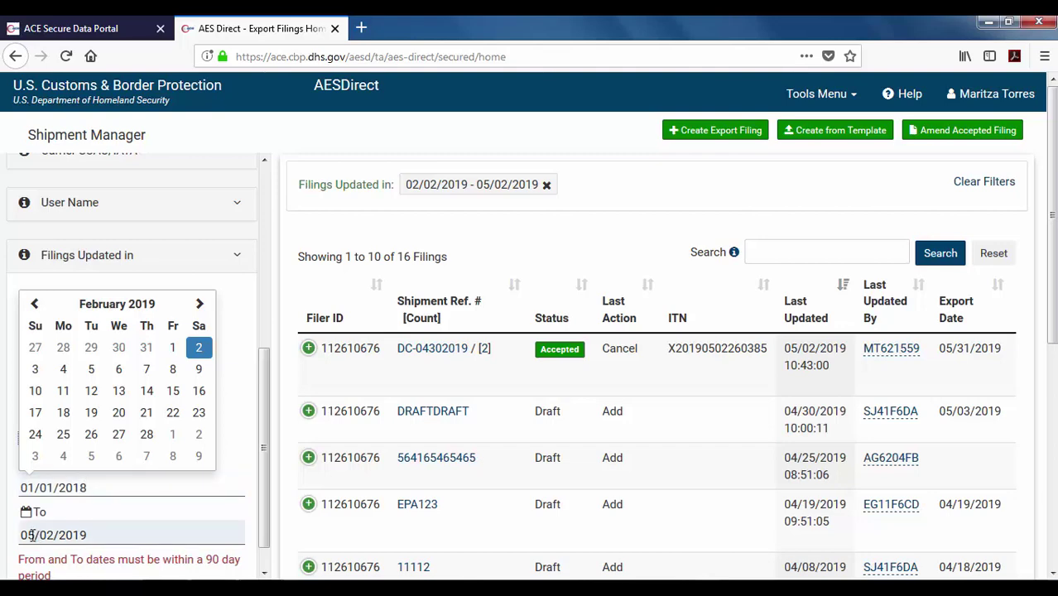
{"action": "left_click", "coordinate": [33, 536]}
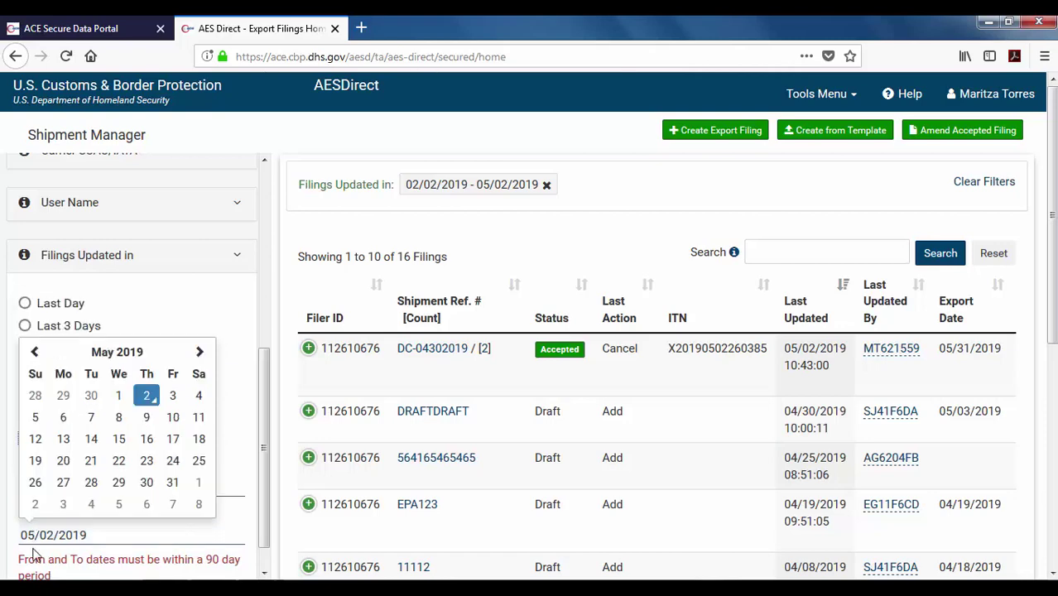
{"action": "key", "text": "BackSpace"}
{"action": "type", "text": "3"}
{"action": "left_click", "coordinate": [49, 537]}
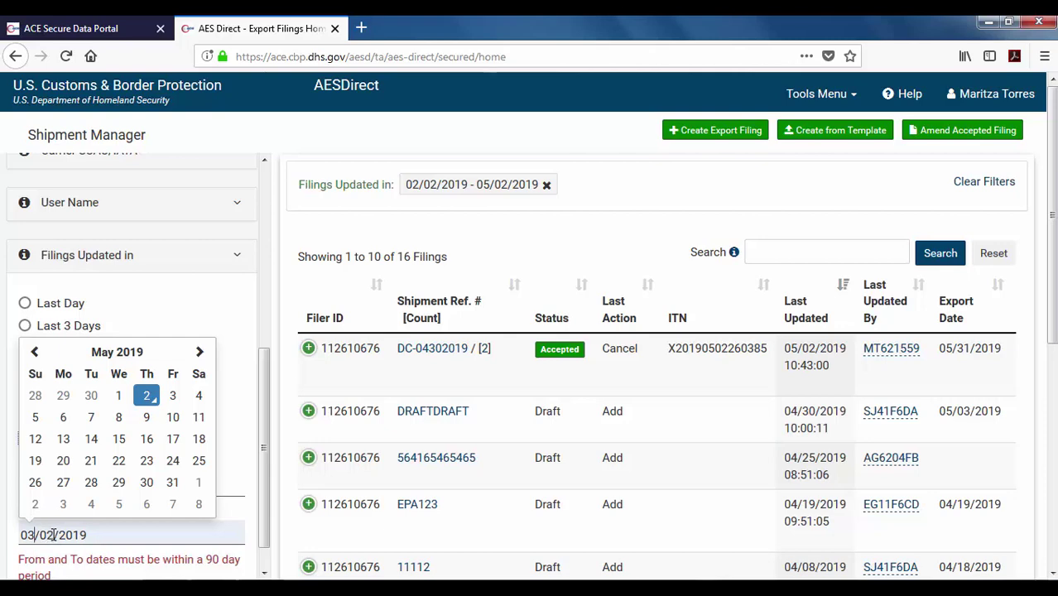
{"action": "key", "text": "BackSpace"}
{"action": "type", "text": "1"}
{"action": "left_click", "coordinate": [89, 535]}
{"action": "key", "text": "BackSpace"}
{"action": "type", "text": "8"}
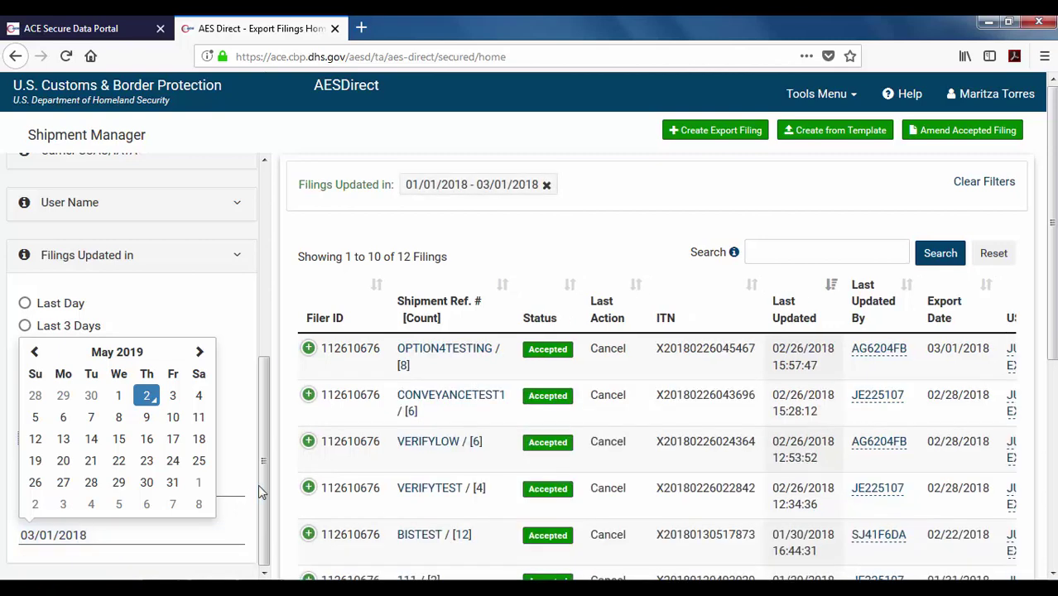
{"action": "left_click", "coordinate": [241, 472]}
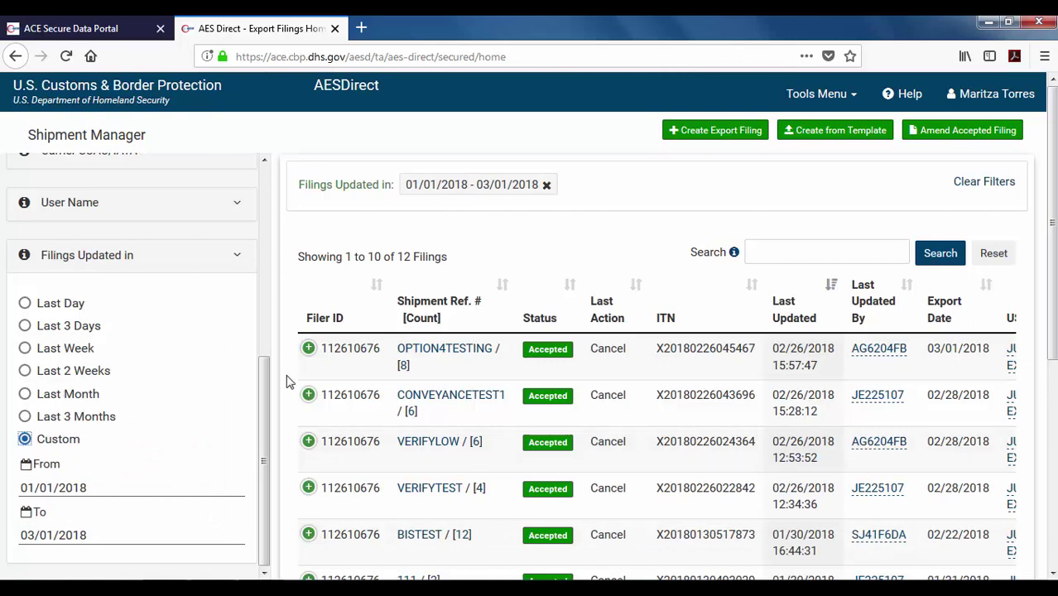
Hide the filters so the filtered filings list uses the full page width
{"action": "left_click_drag", "start_coordinate": [259, 390], "coordinate": [259, 199]}
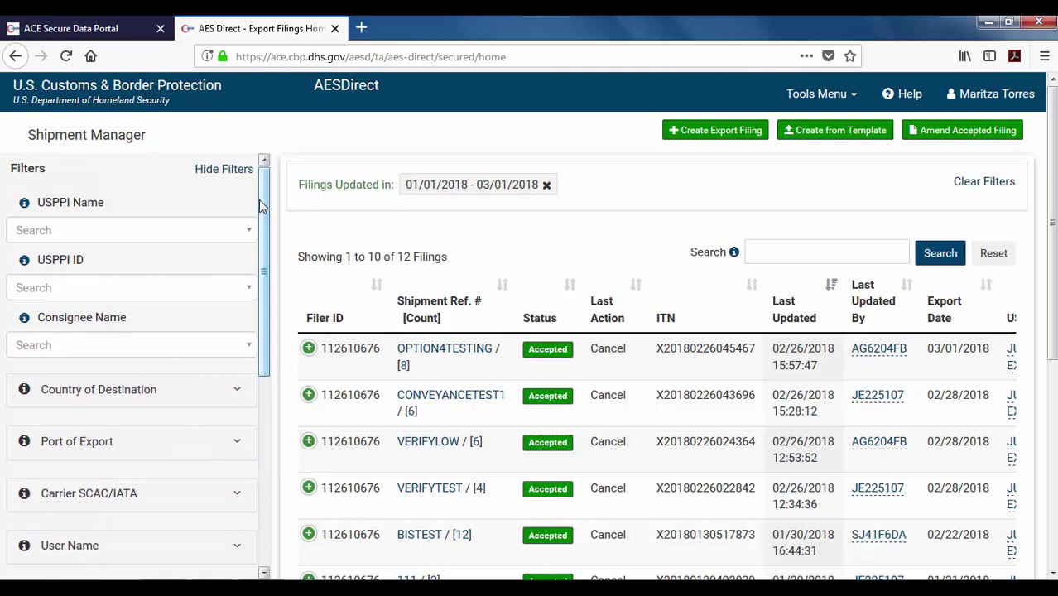
{"action": "left_click", "coordinate": [222, 170]}
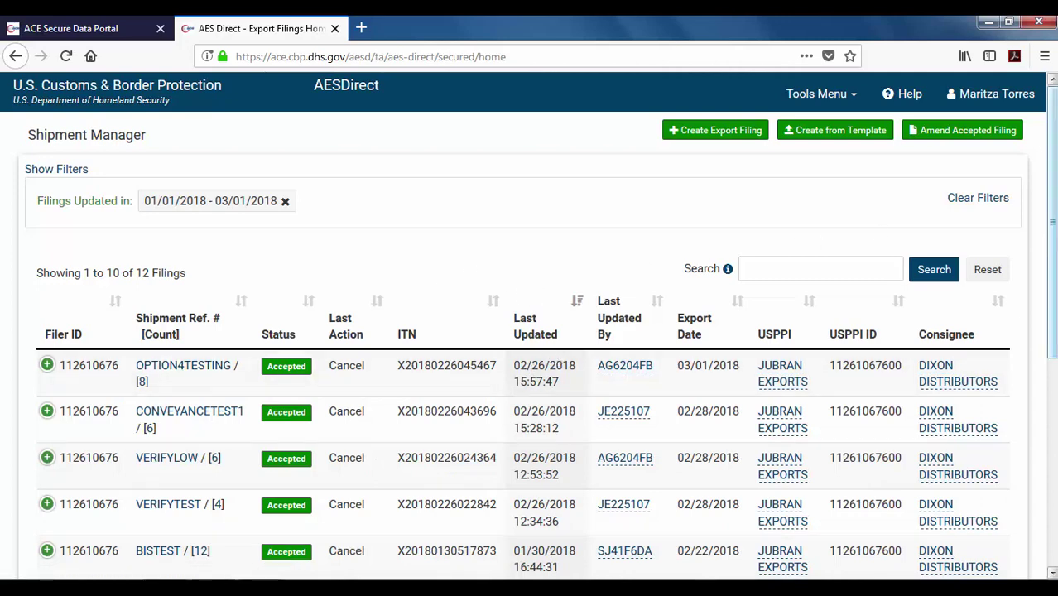
{"action": "mouse_move", "coordinate": [1052, 184]}
{"action": "left_mouse_down"}
{"action": "mouse_move", "coordinate": [1052, 294]}
{"action": "mouse_move", "coordinate": [1051, 180]}
{"action": "left_mouse_up"}
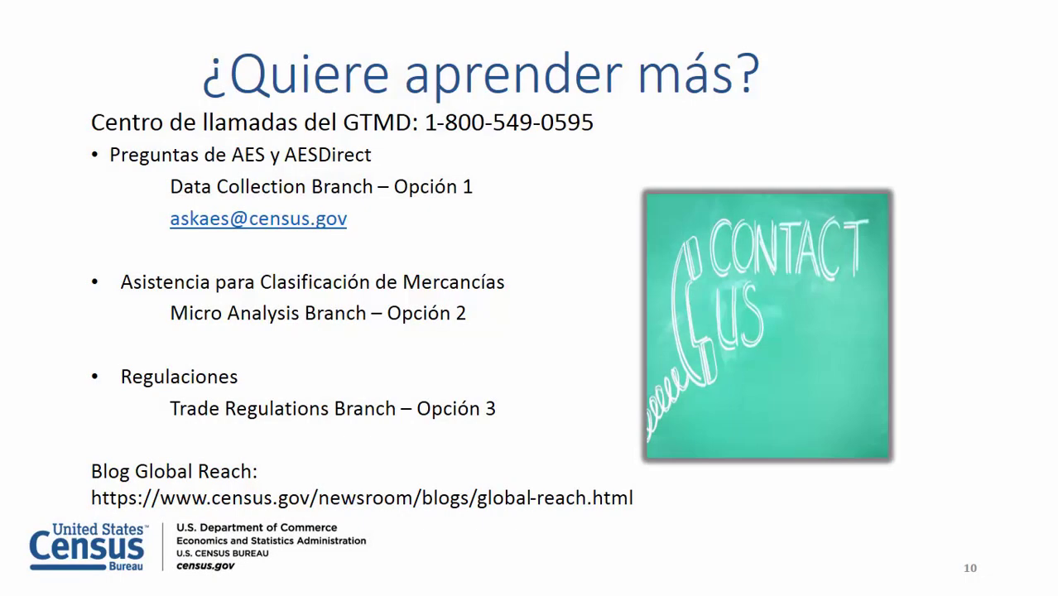
{"action": "key", "text": "Right"}
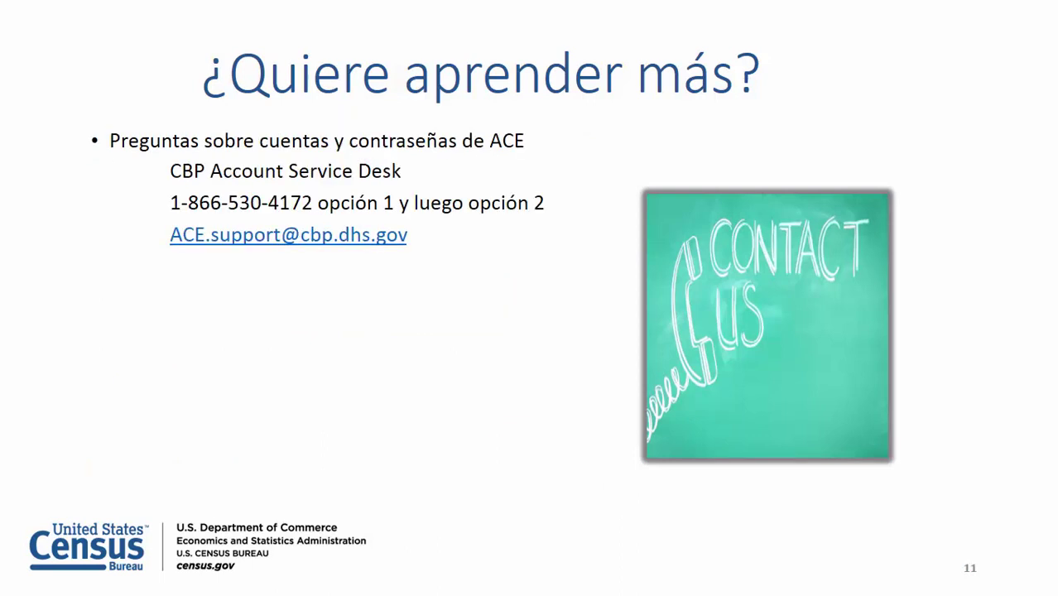